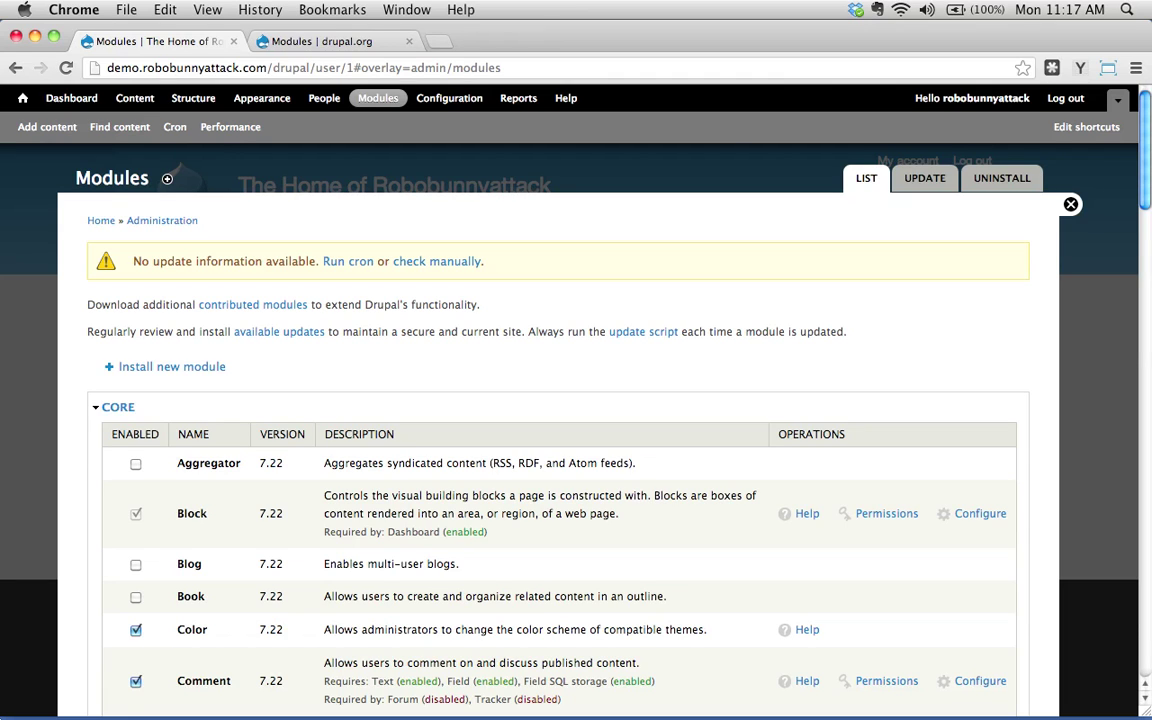
Collapse Drupal's CORE module list and switch to the drupal.org module directory
left_click(118, 407)
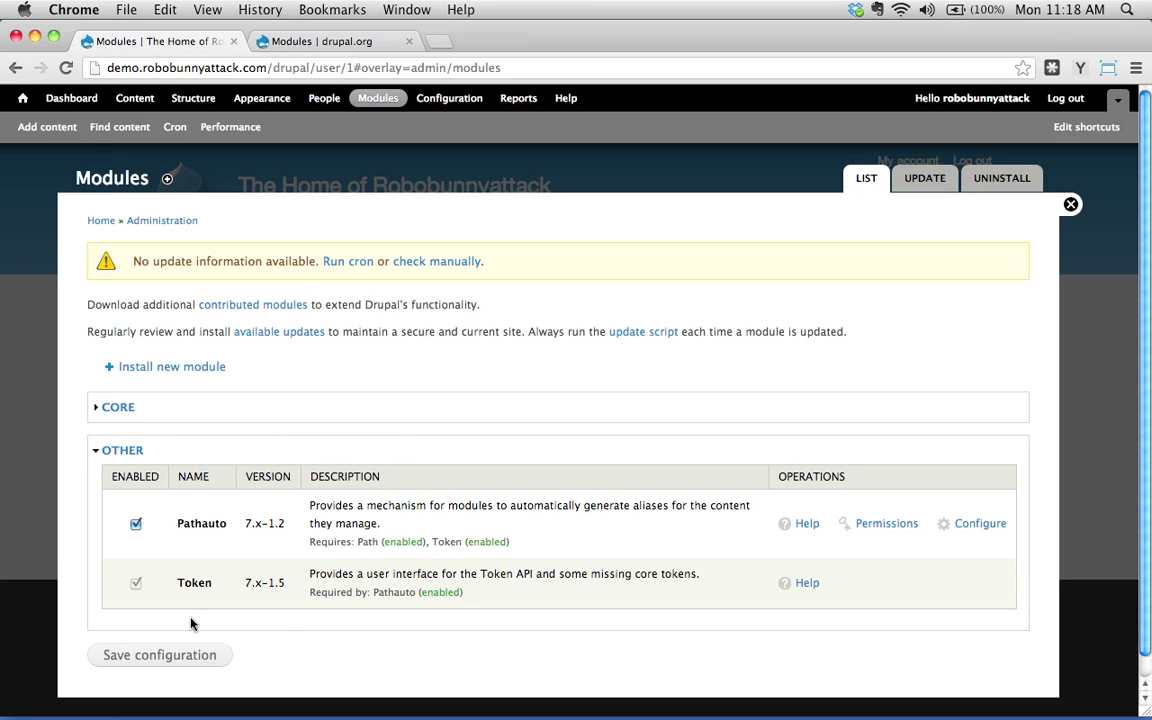
left_click(318, 41)
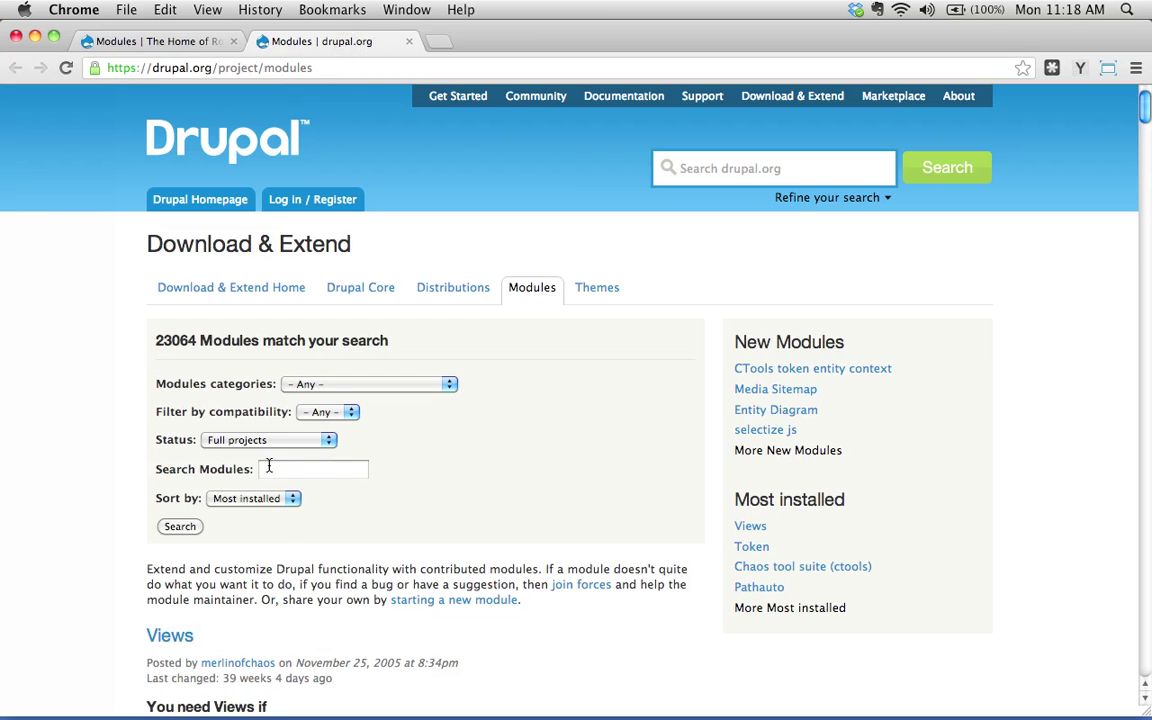
Filter the drupal.org module listing by 7.x compatibility and search, leaving 7018 modules
scroll(320, 610, "down", 5)
scroll(320, 610, "down", 3)
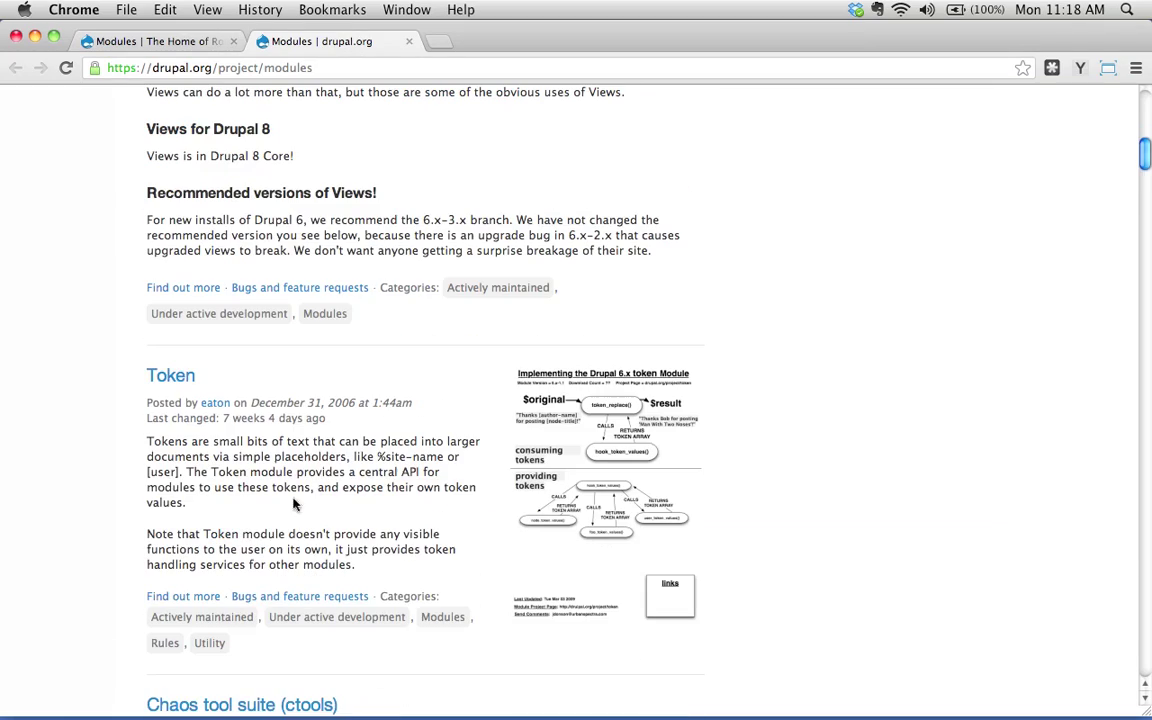
scroll(172, 378, "down", 2)
scroll(172, 378, "down", 4)
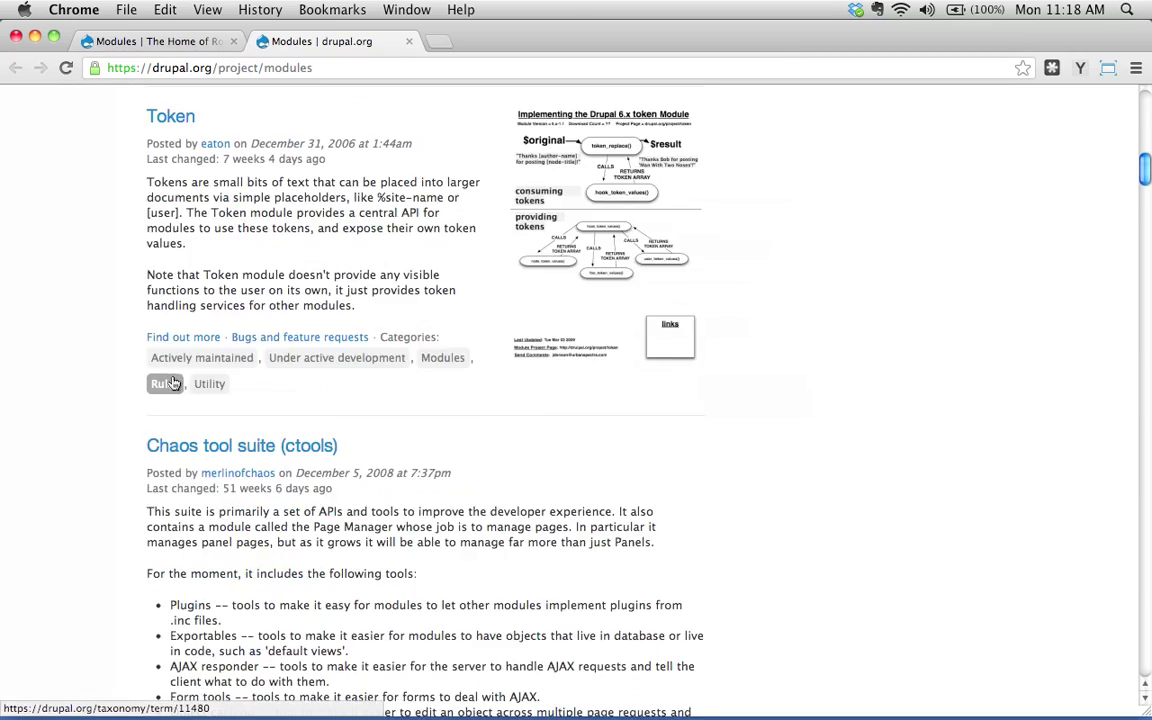
scroll(345, 548, "up", 20)
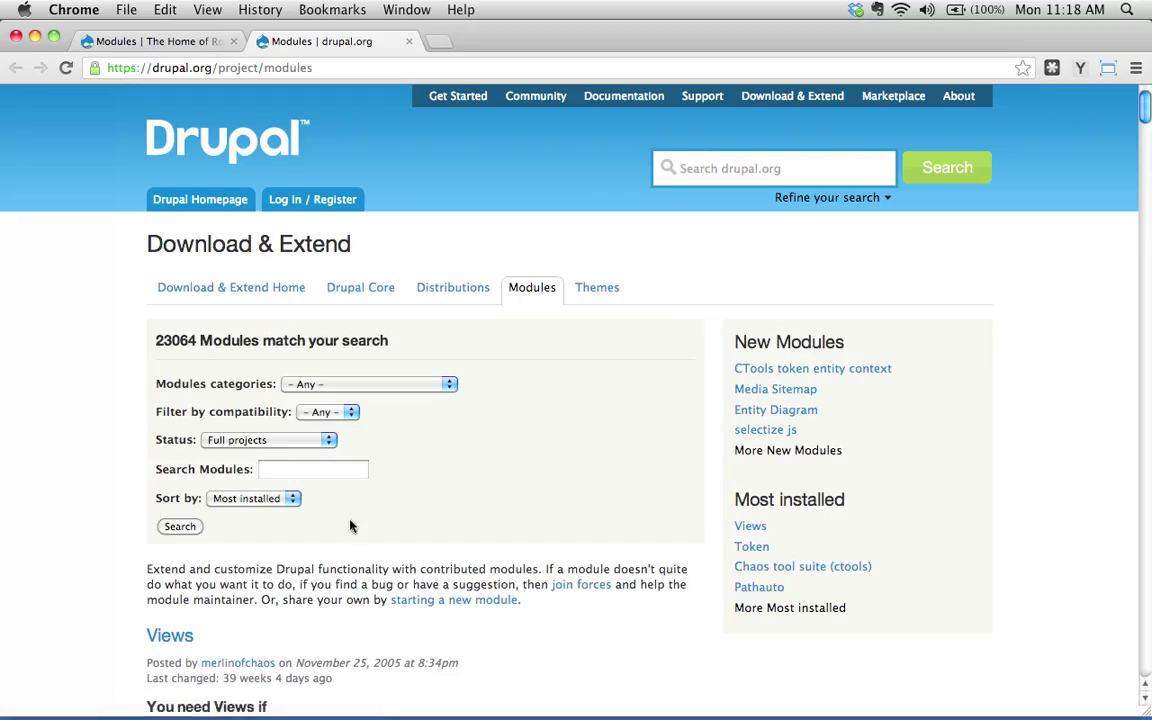
key("F12")
left_click(615, 450)
left_click(327, 411)
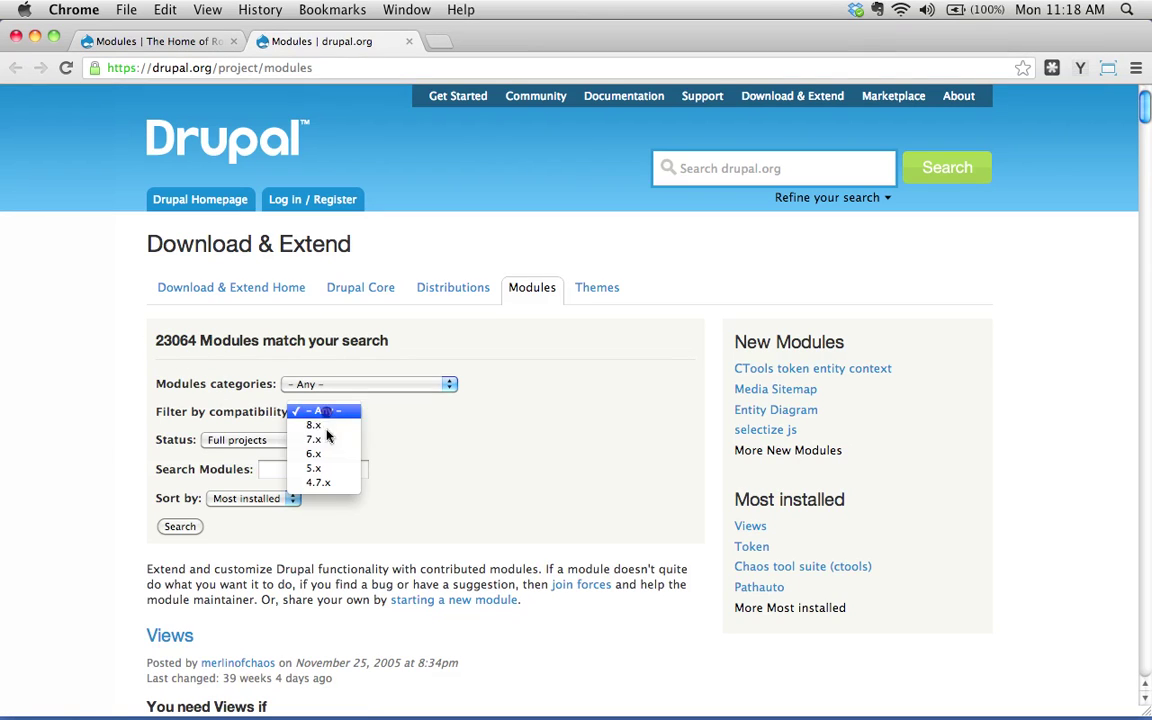
left_click(327, 439)
left_click(180, 526)
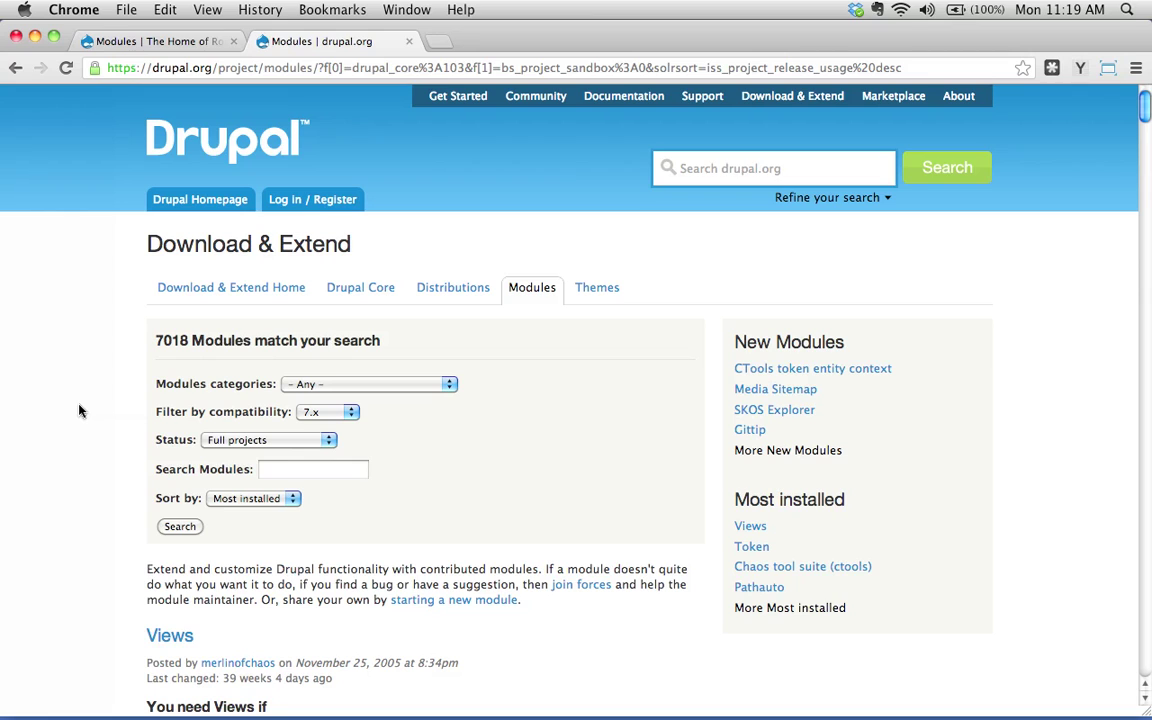
left_click(107, 41)
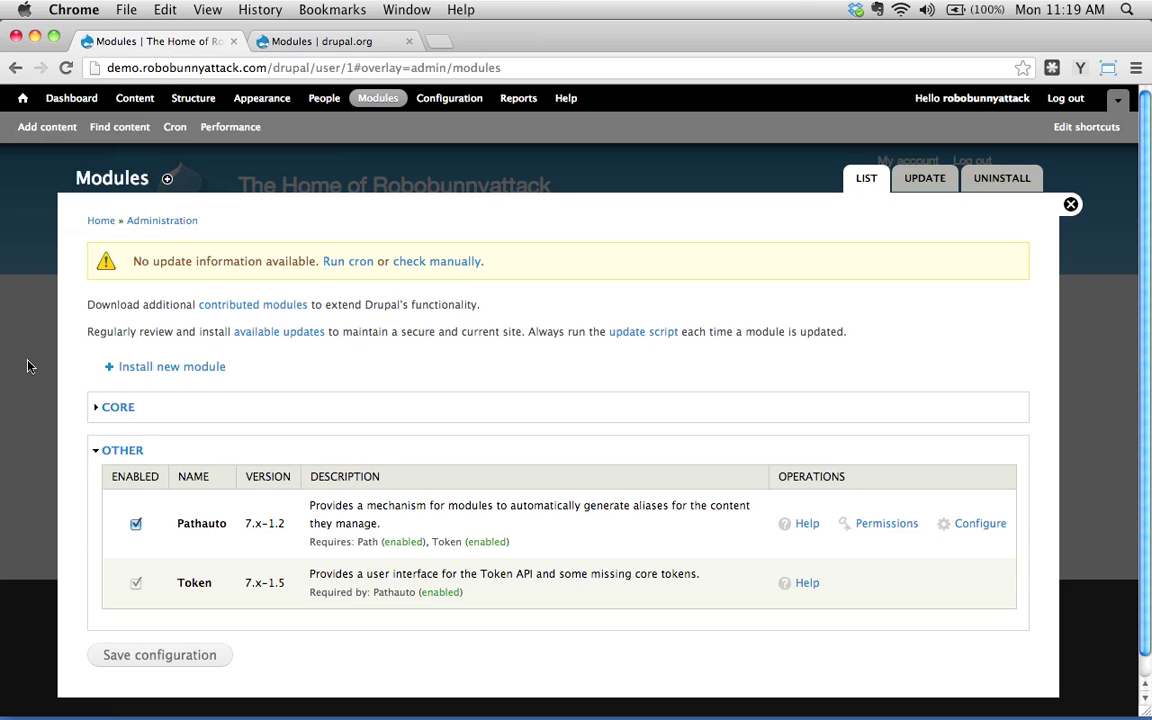
left_click(305, 43)
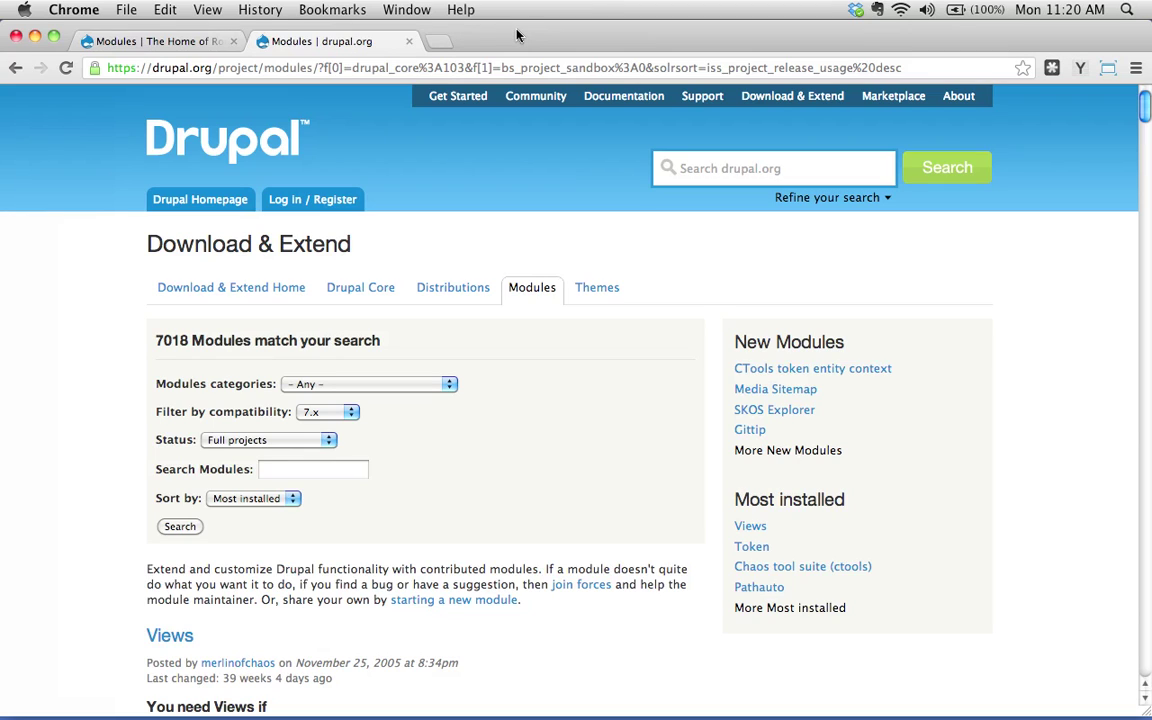
Search drupal.org for 'soundcloud field', limit results to modules, and open the SoundCloud field project
left_click(715, 170)
type("sou")
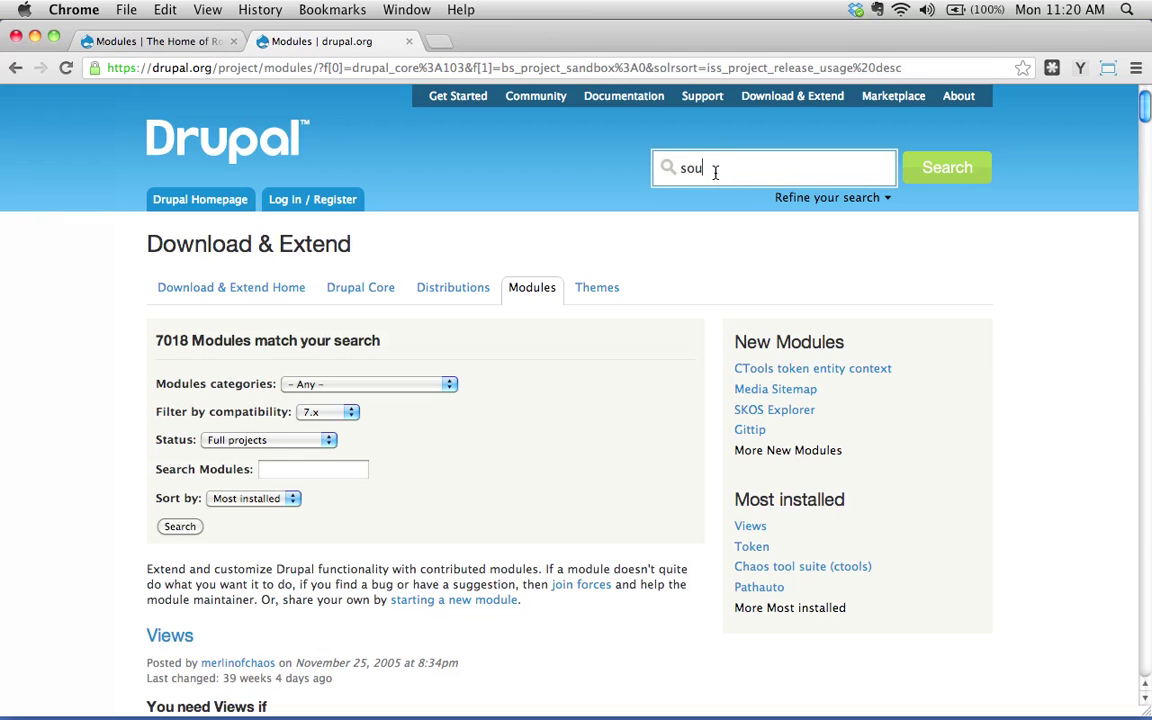
type("ndcloud field")
left_click(950, 164)
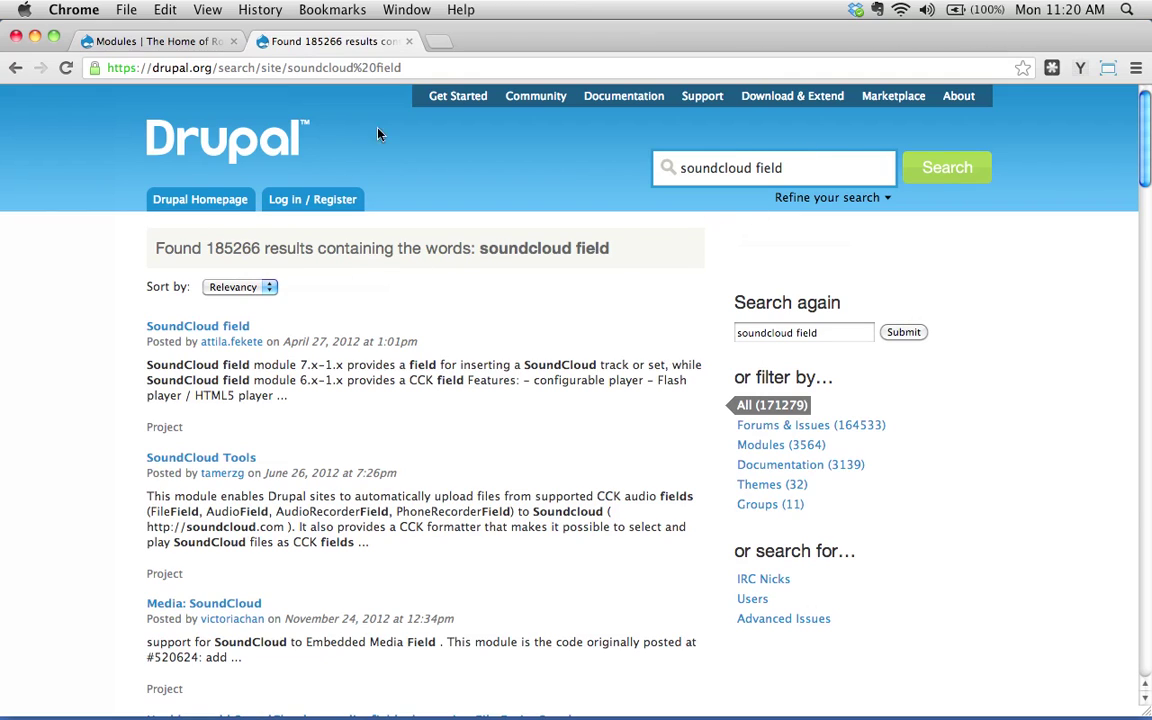
left_click(769, 453)
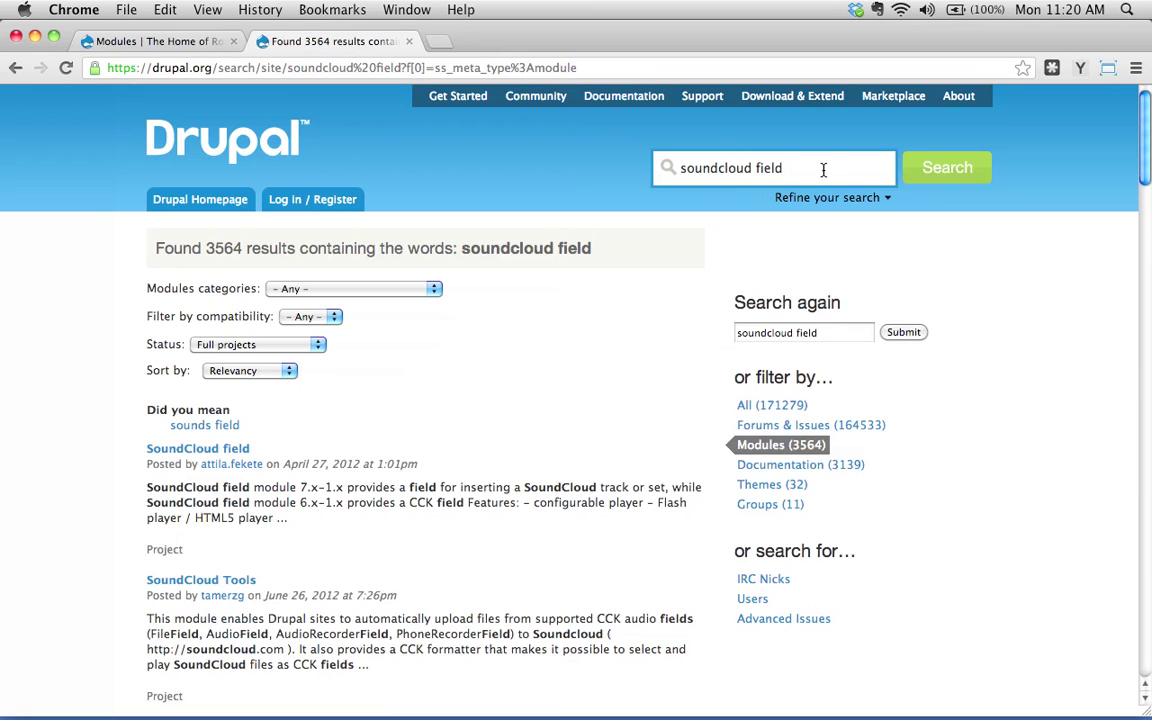
left_click(182, 455)
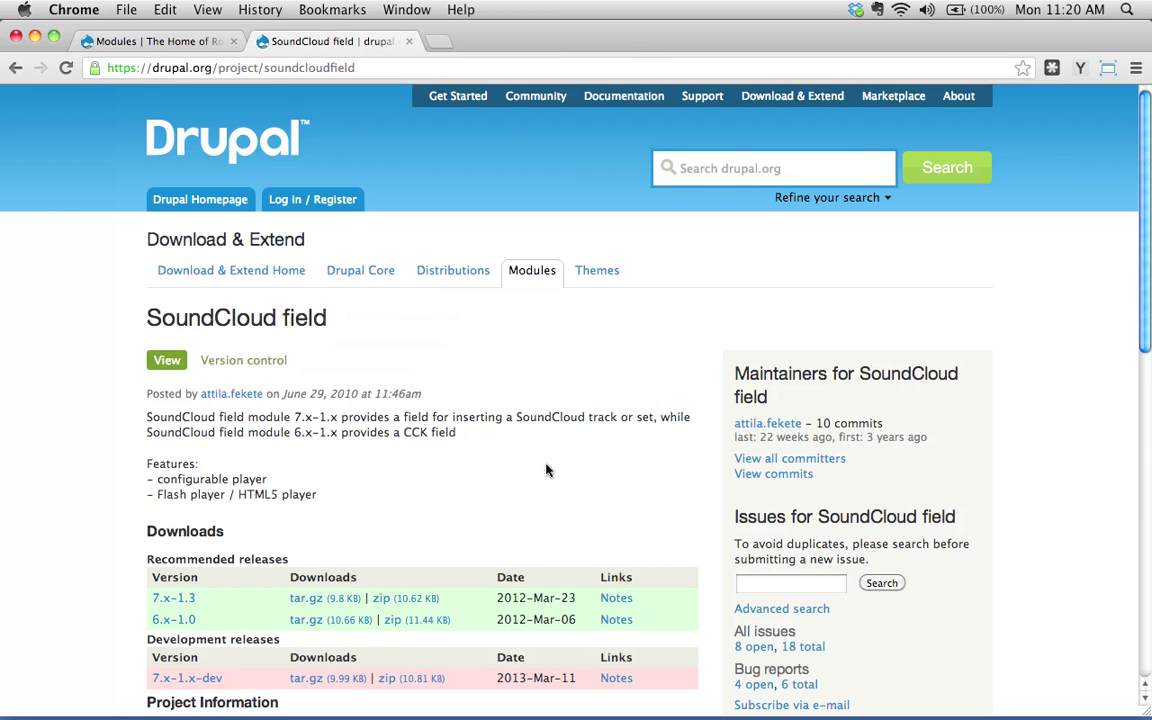
scroll(548, 468, "down", 3)
scroll(647, 371, "up", 1)
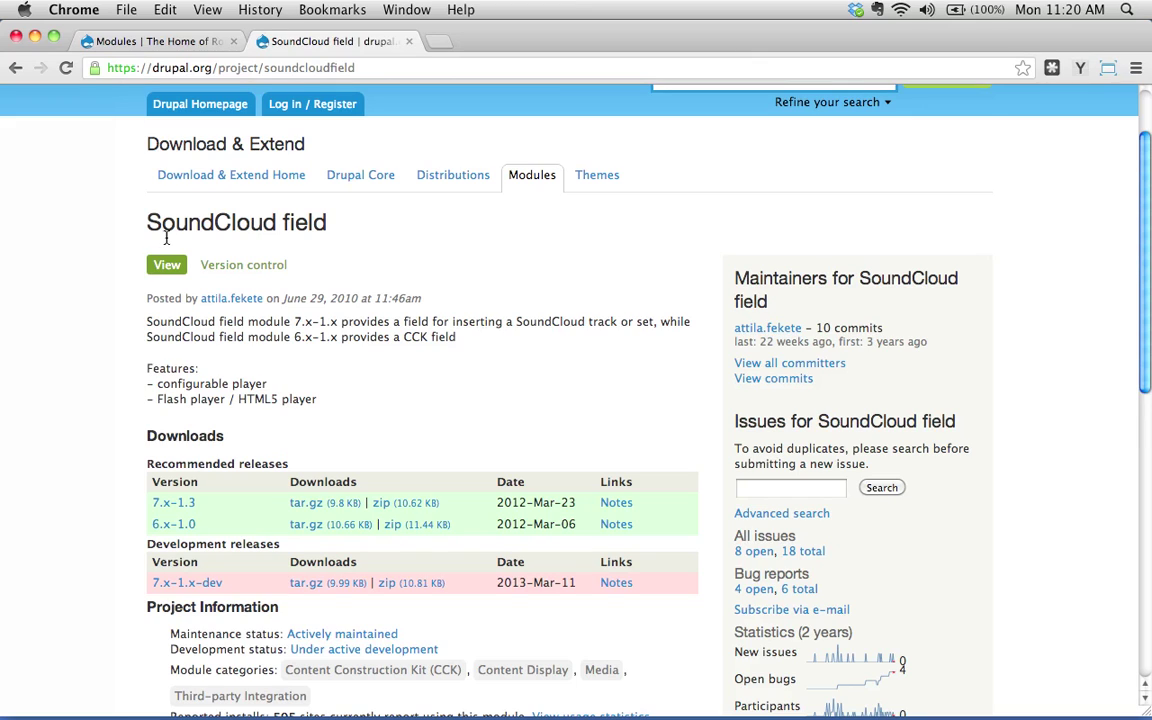
left_click_drag(145, 223, 330, 231)
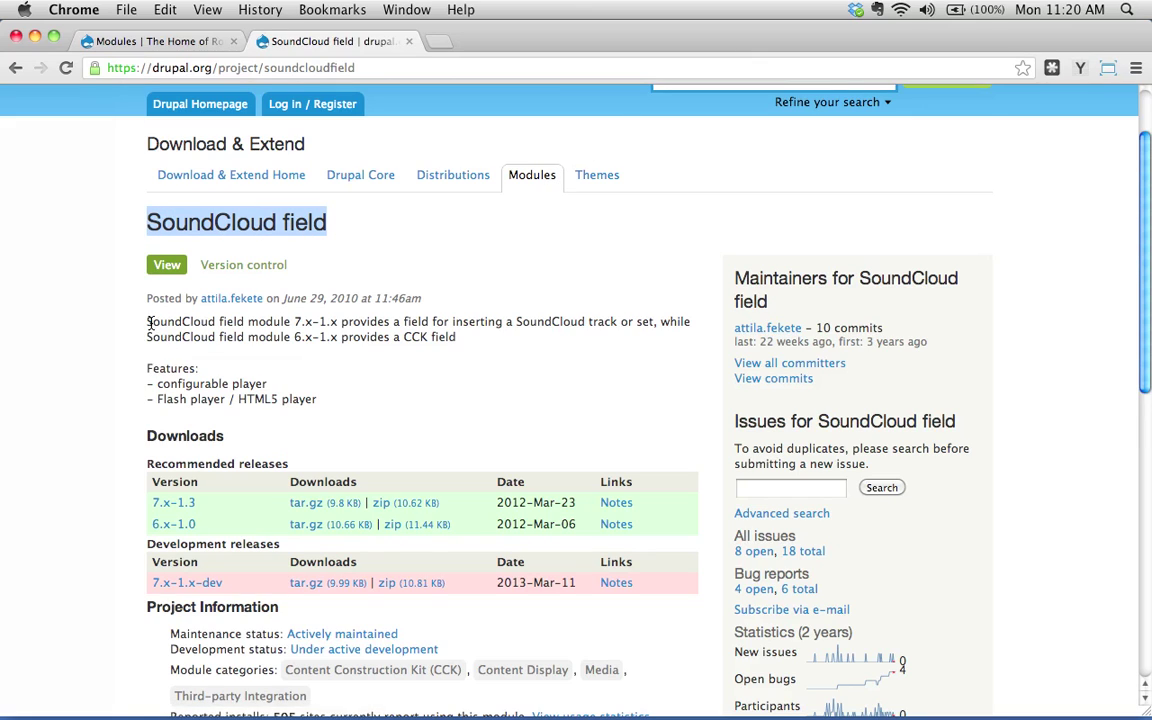
left_click_drag(147, 321, 471, 337)
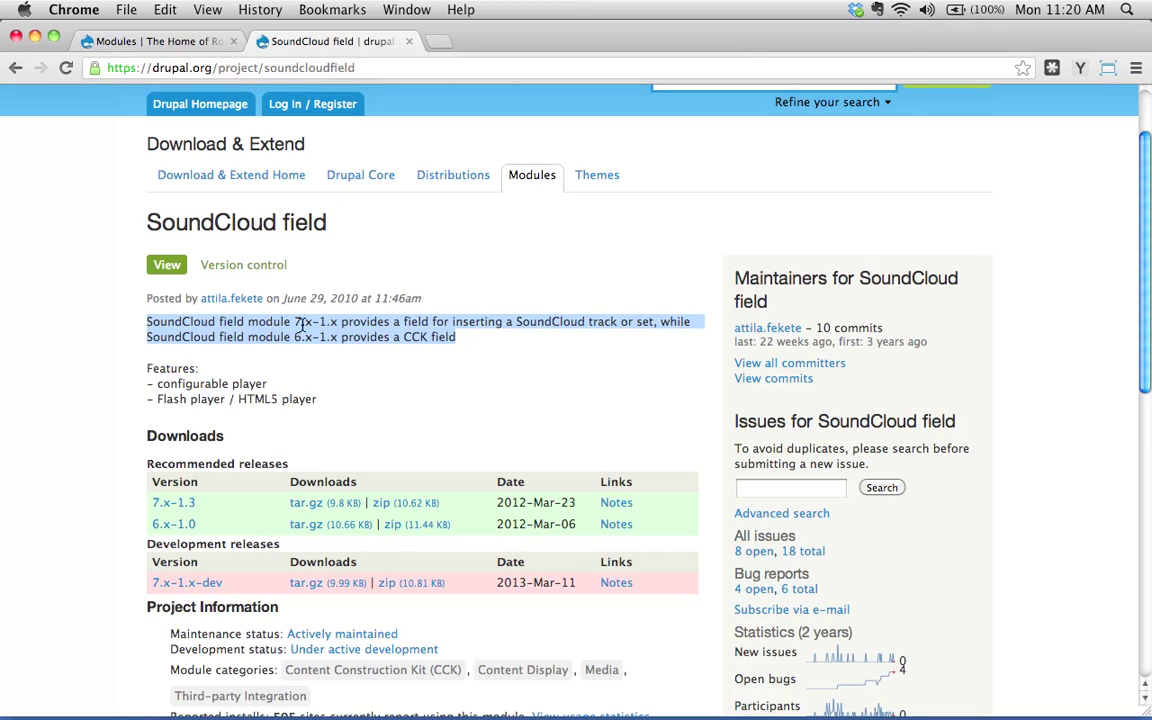
left_click(477, 349)
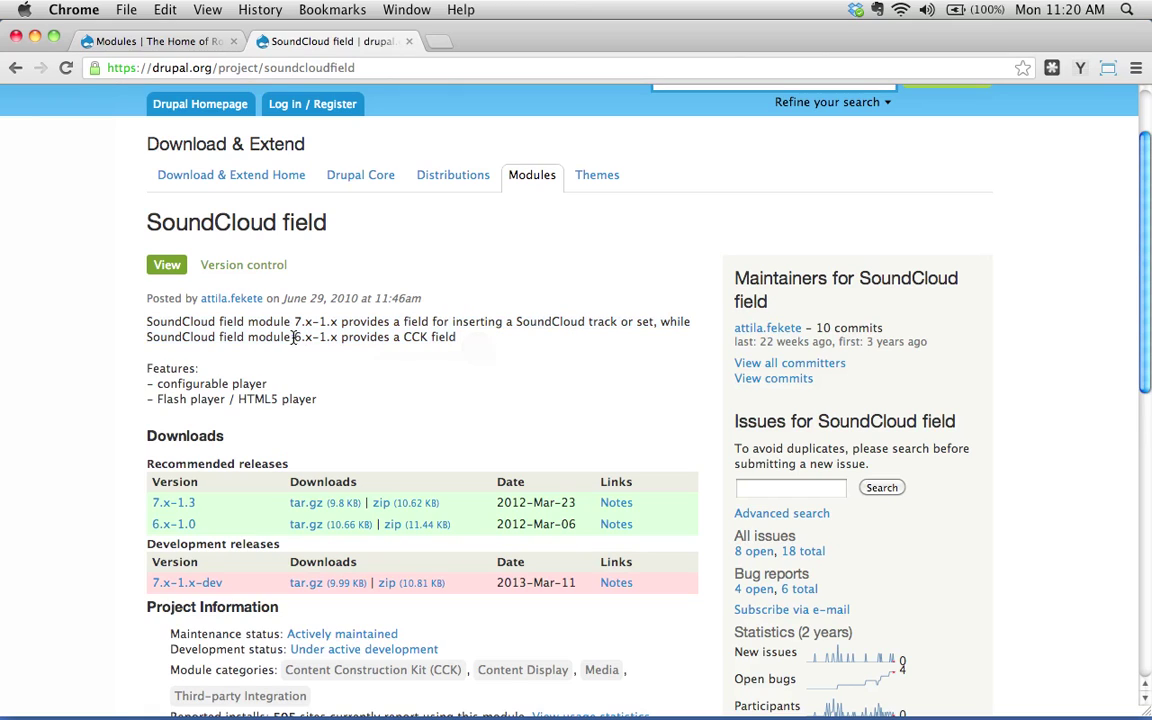
double_click(302, 337)
left_click(355, 340)
left_click_drag(294, 321, 302, 321)
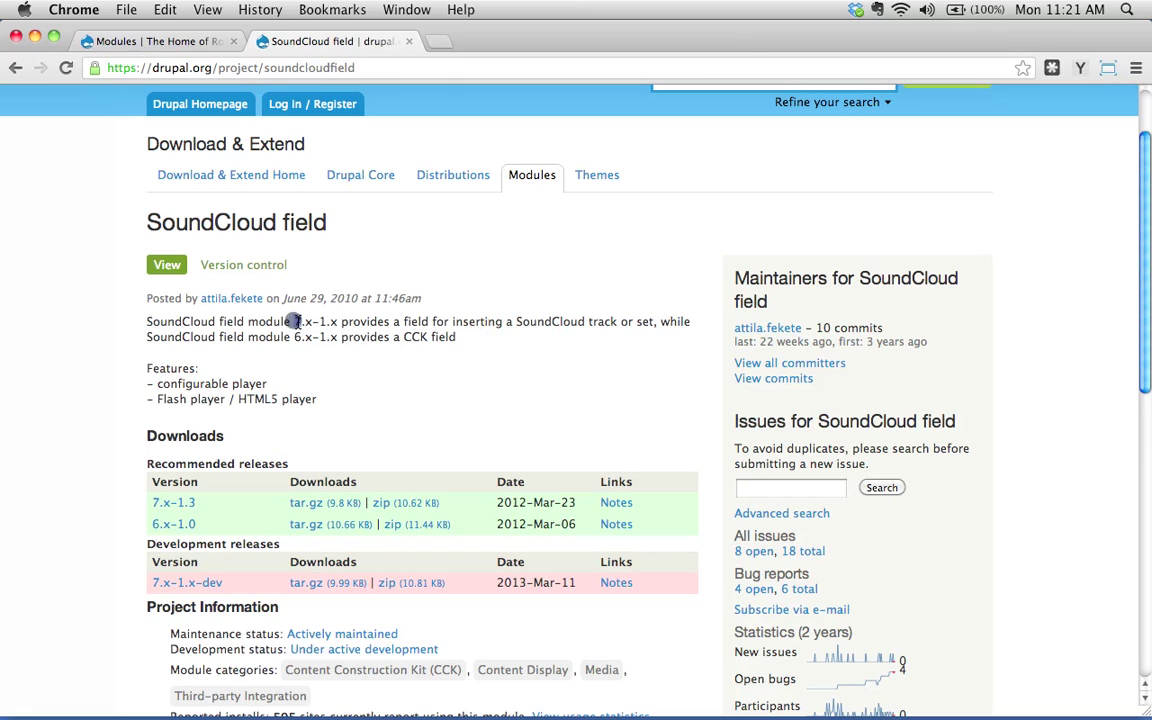
left_click(478, 334)
scroll(525, 381, "down", 3)
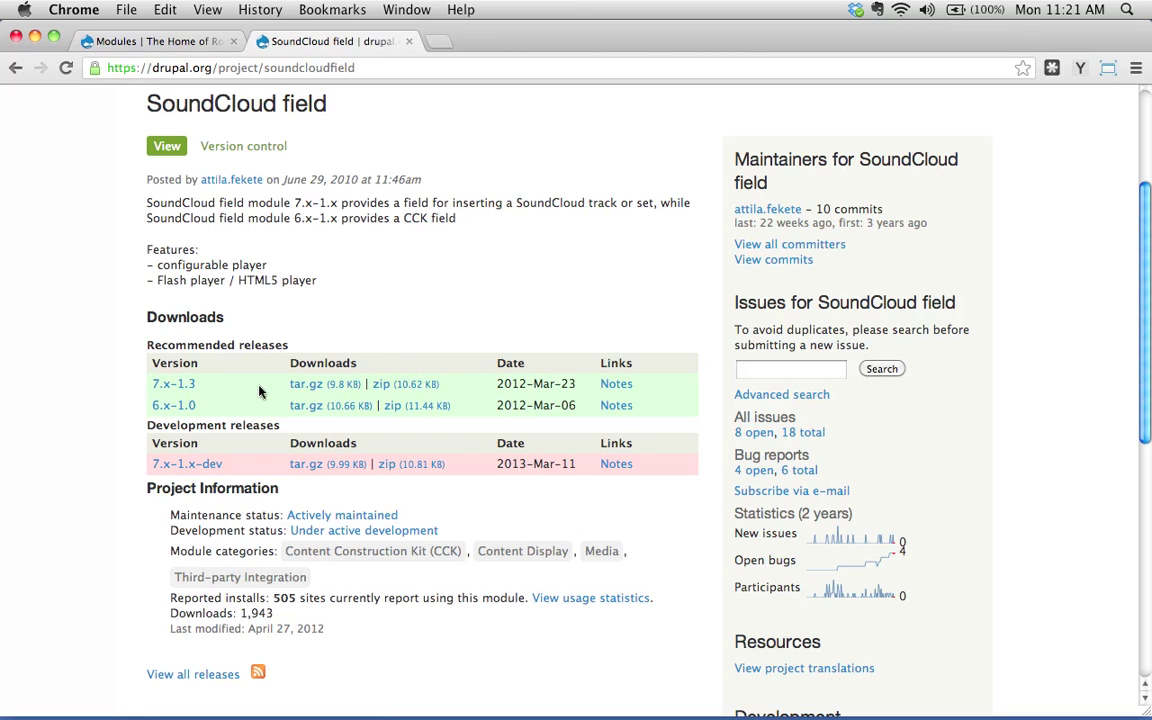
left_click_drag(143, 347, 303, 352)
left_click(303, 342)
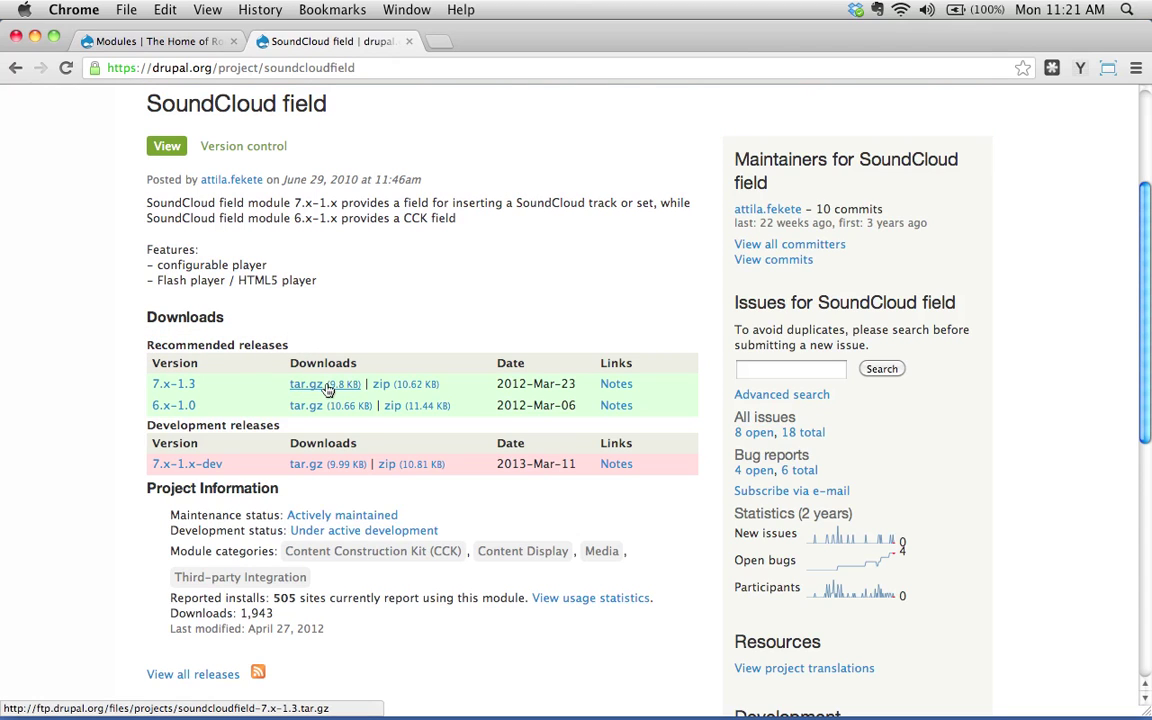
Open the Drupal site's Install new module page and focus the install-from-URL field
left_click(150, 41)
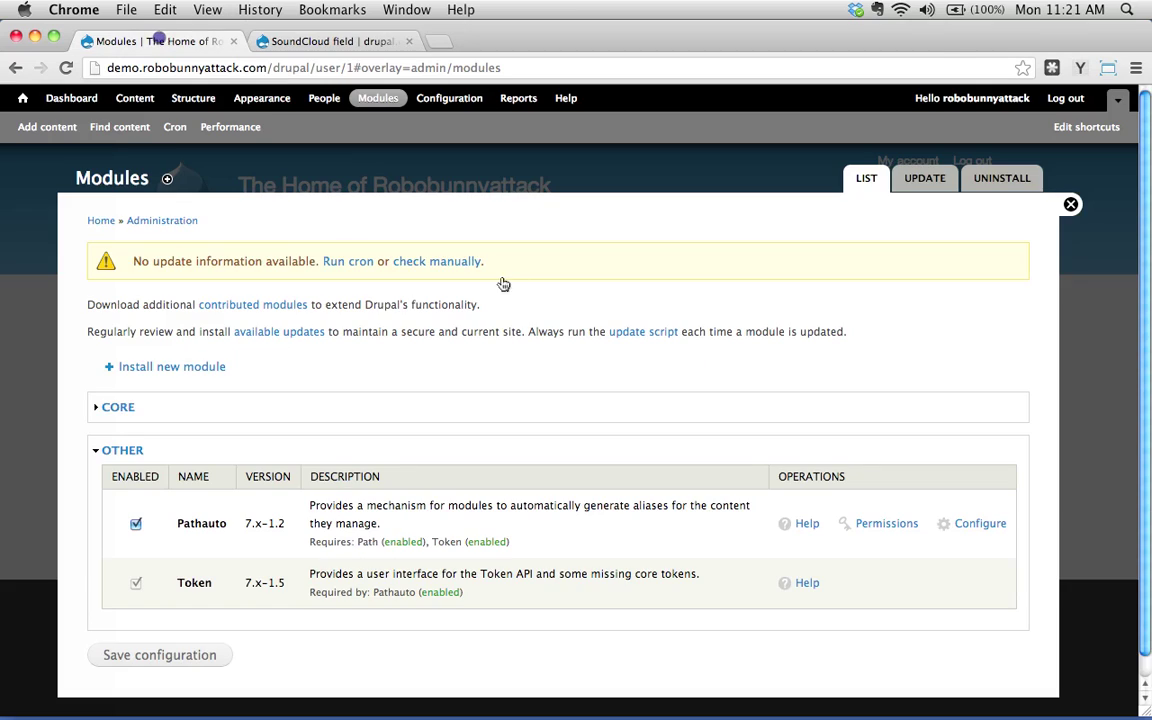
left_click(145, 373)
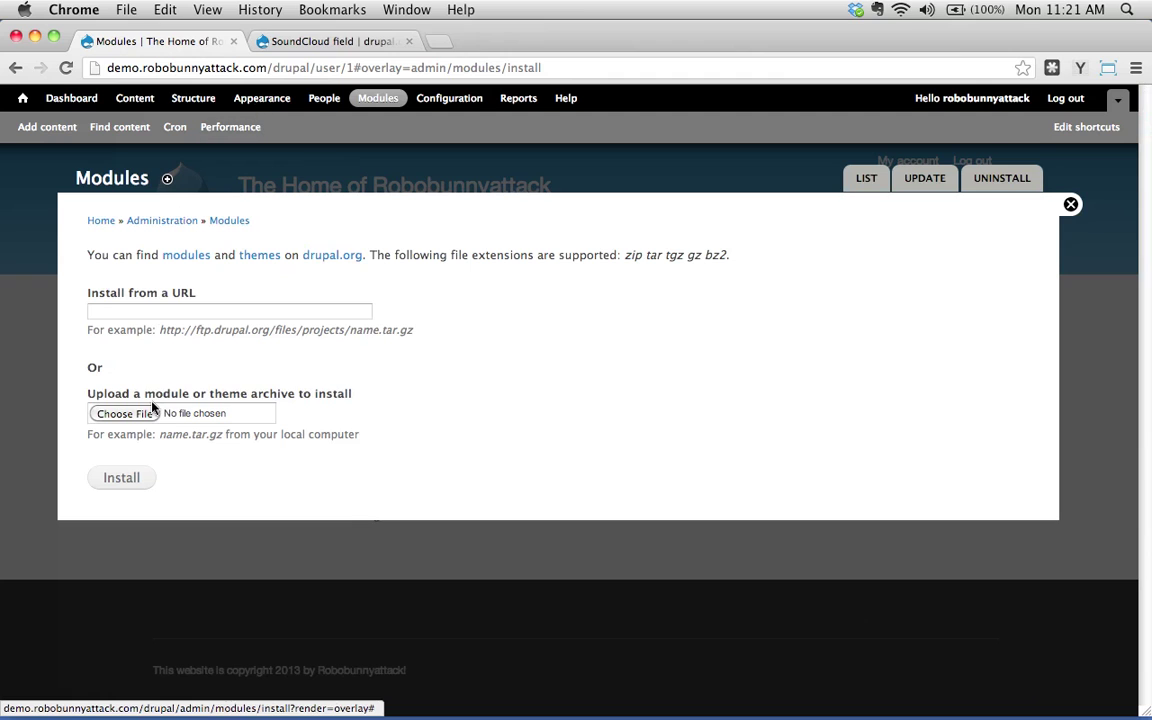
left_click(159, 315)
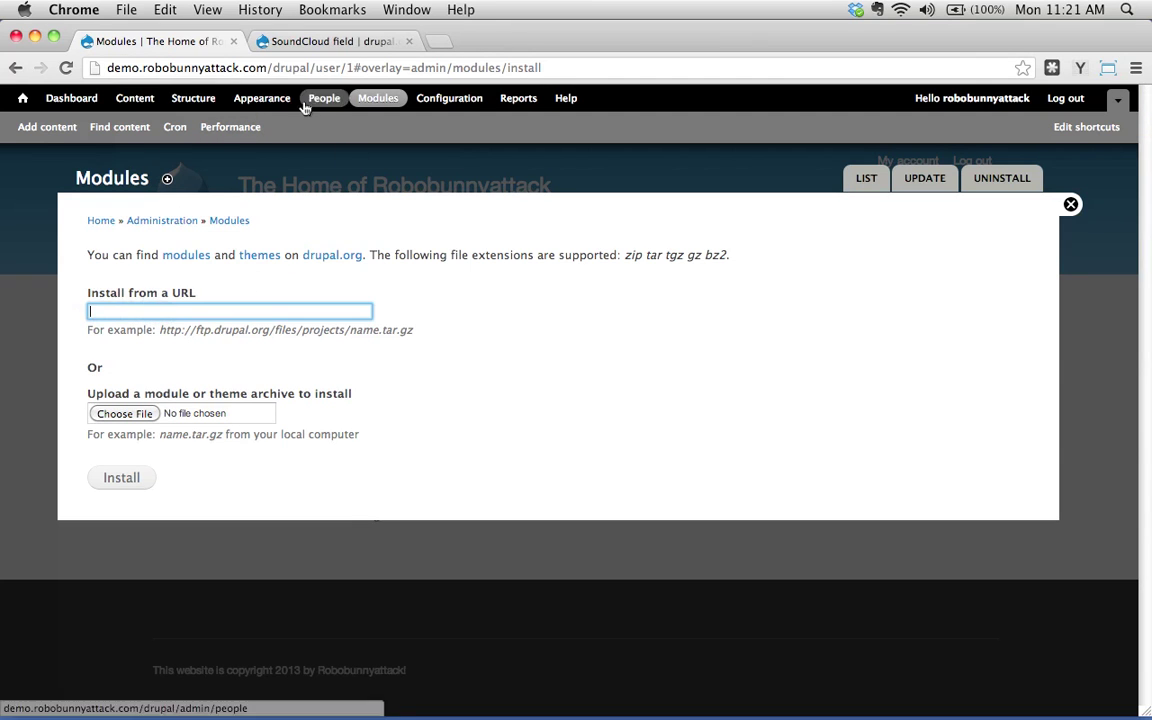
Copy the SoundCloud field 7.x-1.3 tar.gz download link address from its project page
left_click(315, 40)
left_click(425, 264)
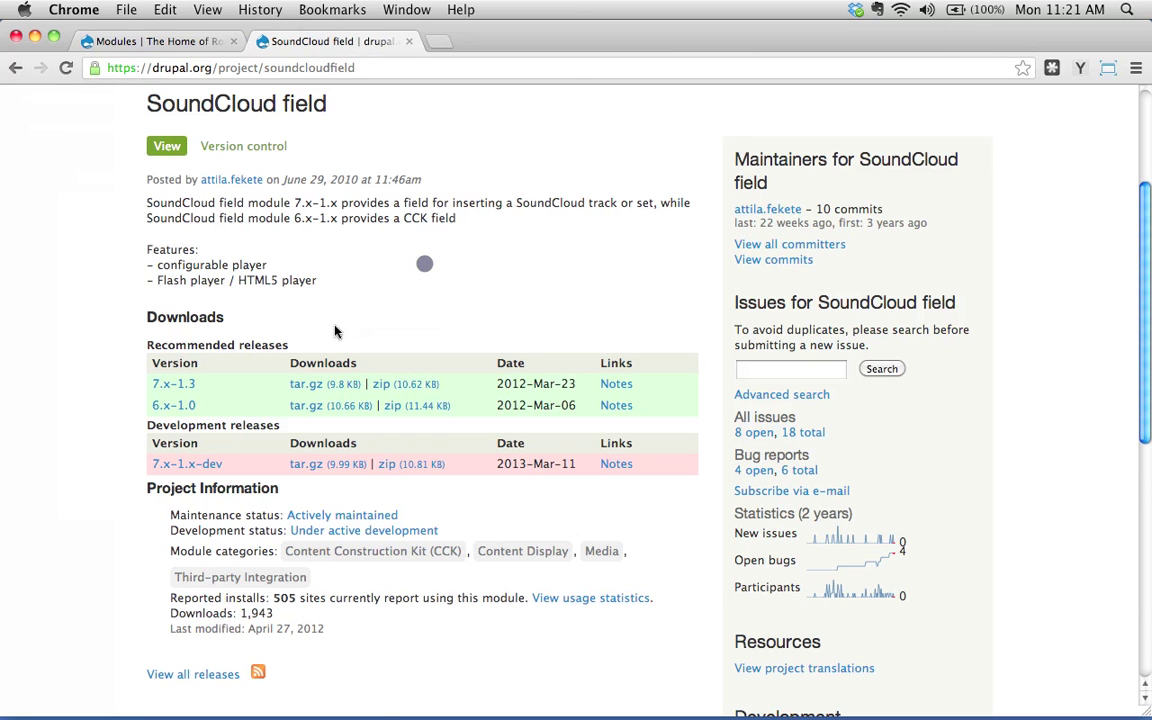
right_click(320, 388)
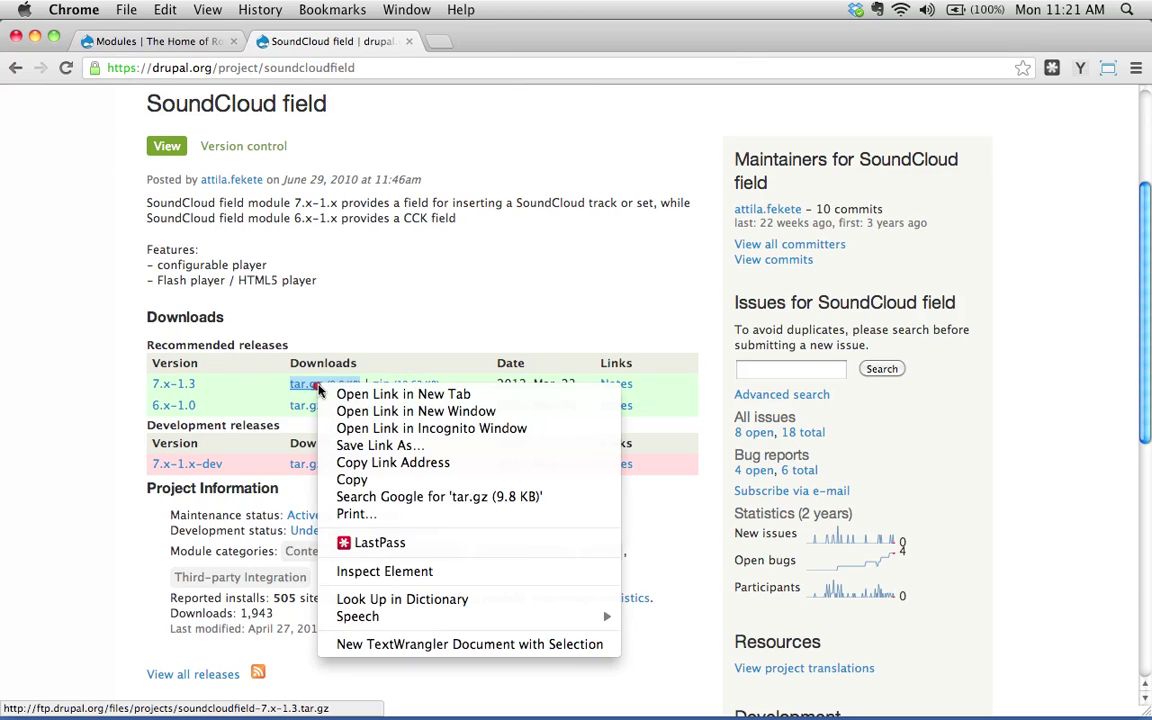
left_click(356, 465)
Paste the 7.x-1.3 tar.gz address into Install from a URL and install soundcloudfield
left_click(160, 41)
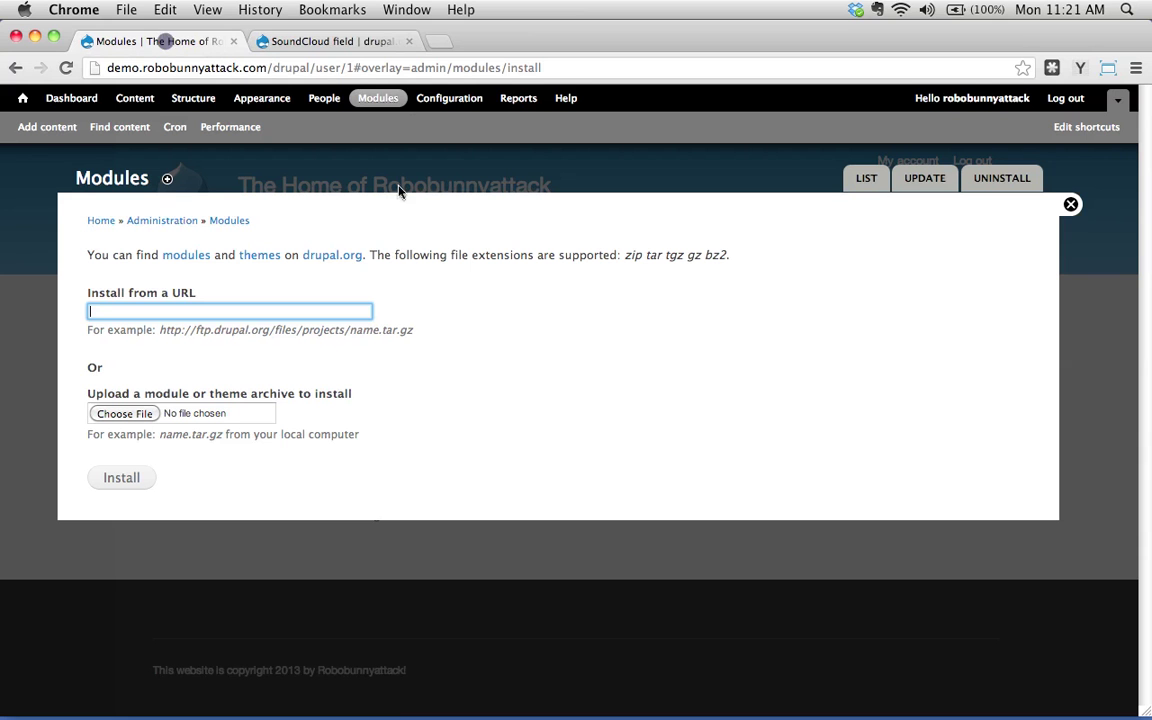
right_click(158, 311)
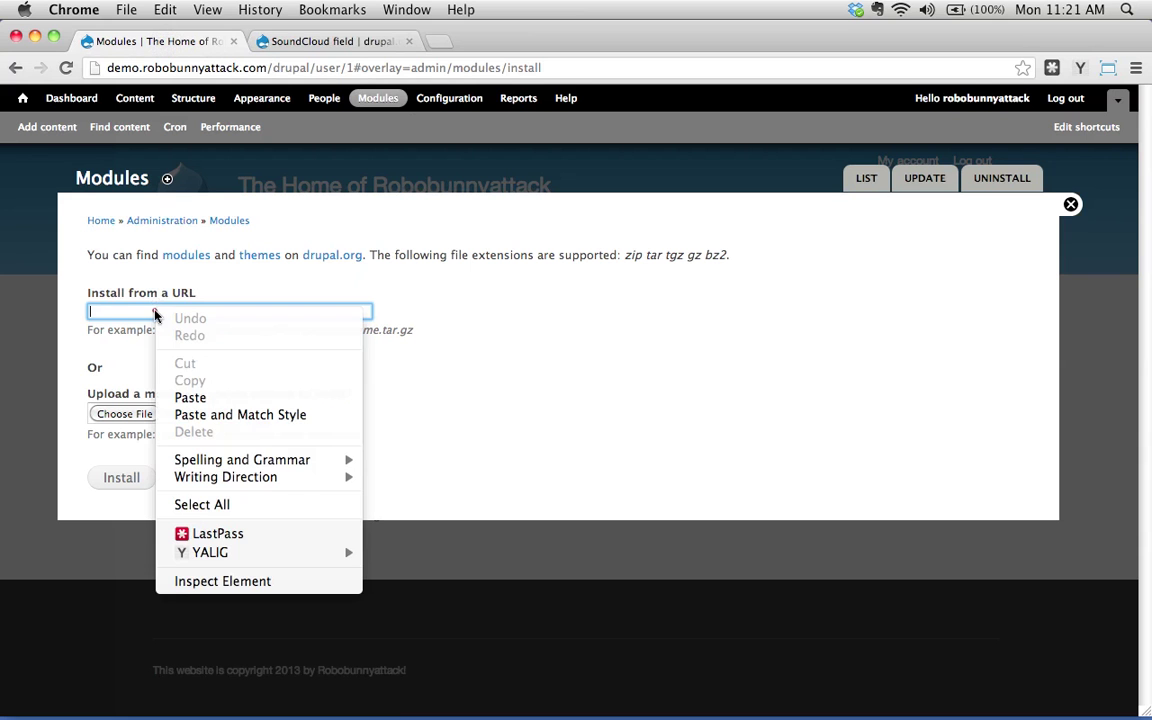
left_click(190, 397)
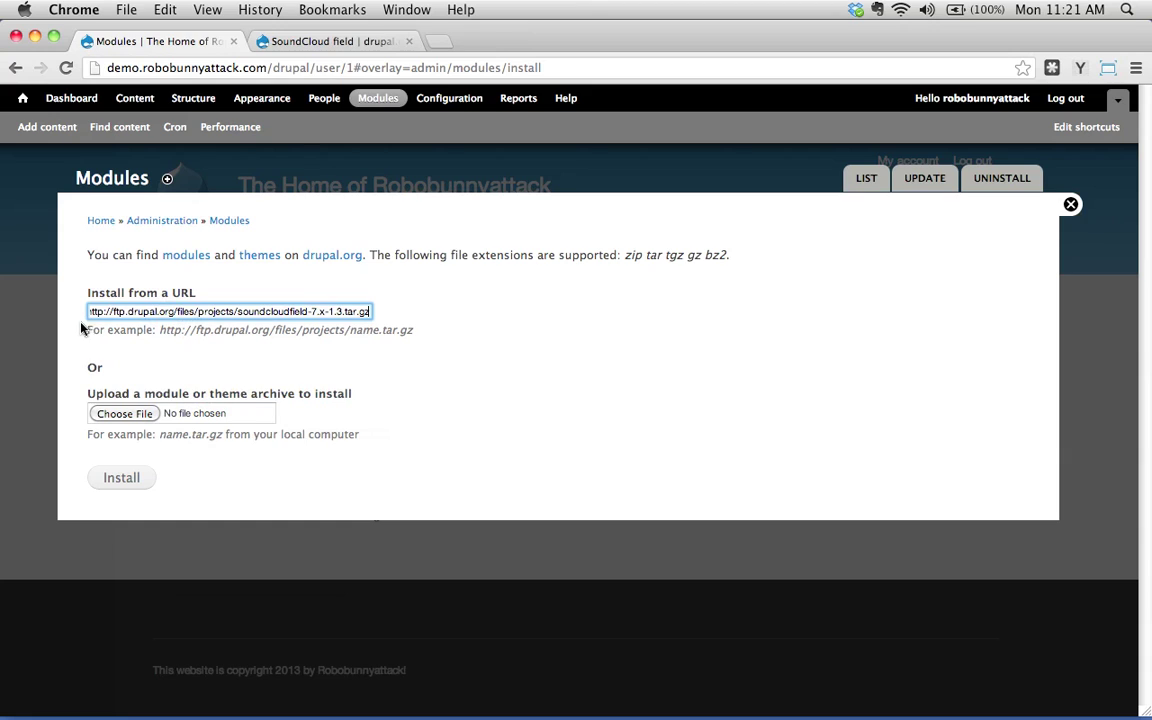
left_click(118, 477)
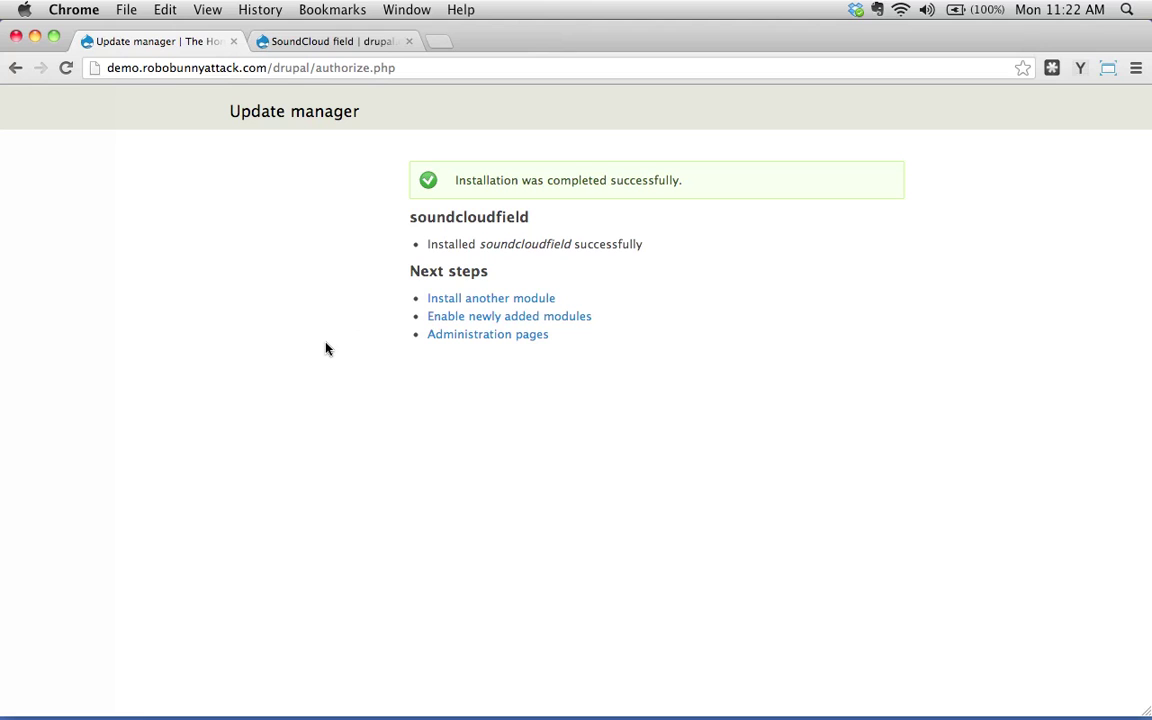
From the newly added modules, tick SoundCloud field 7.x-1.3 and save the configuration
left_click(462, 317)
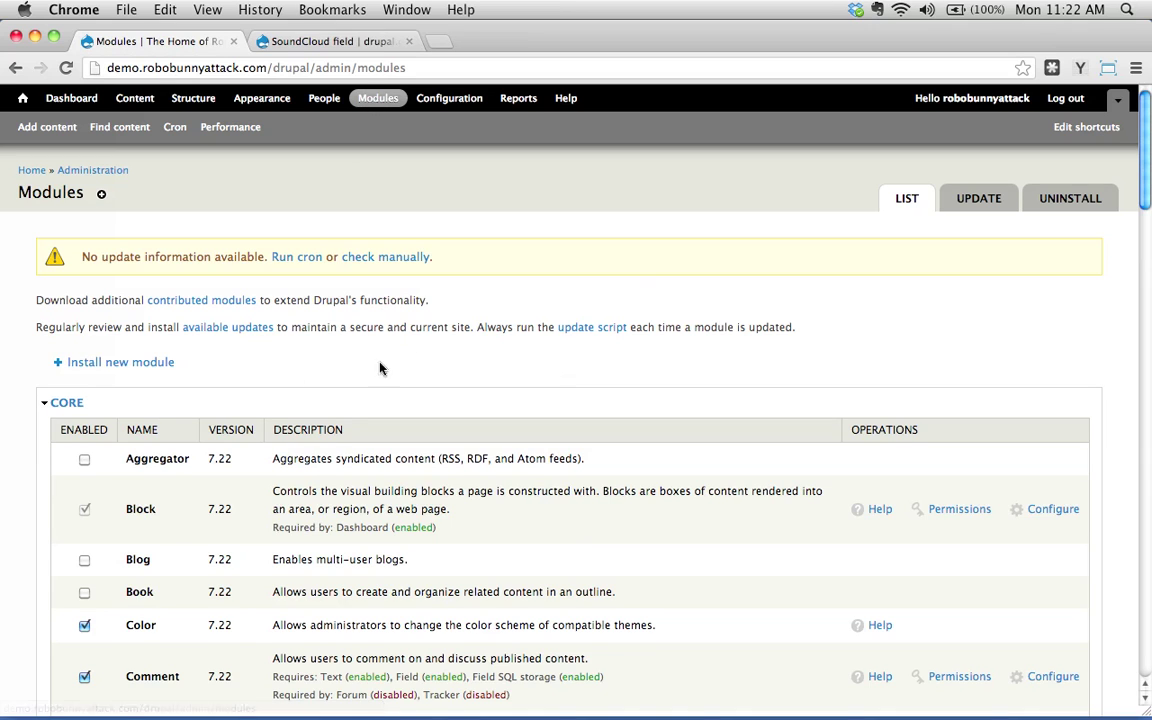
left_click(66, 403)
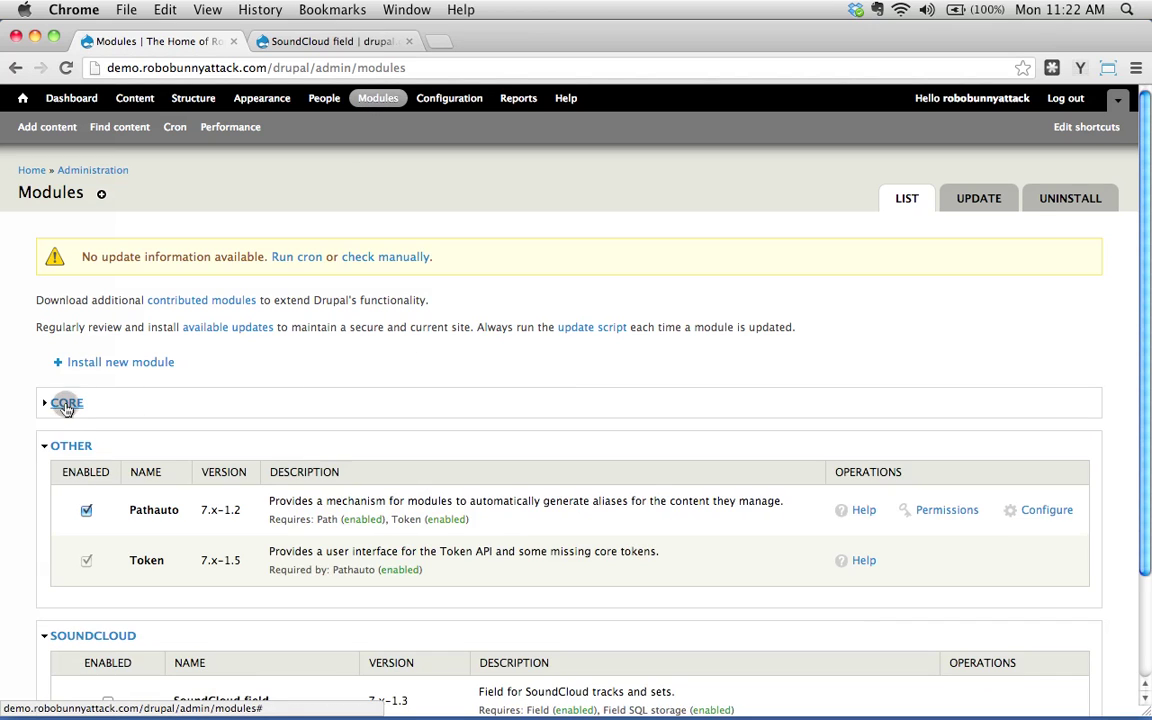
scroll(437, 386, "down", 3)
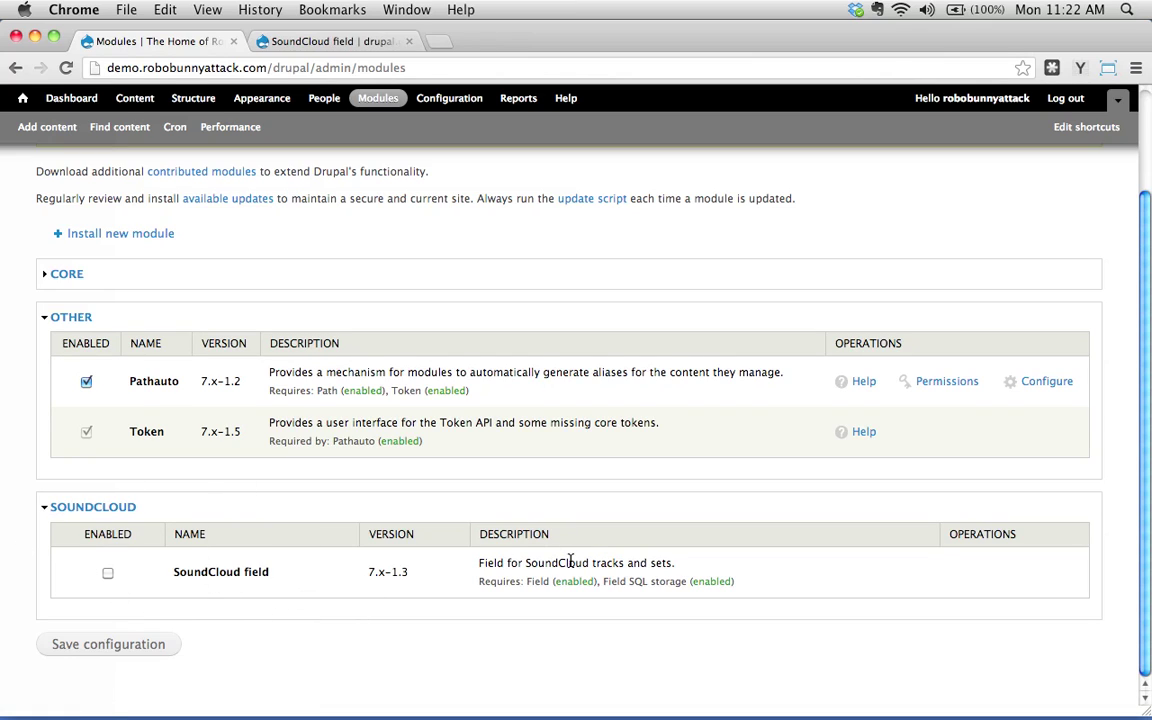
left_click(108, 574)
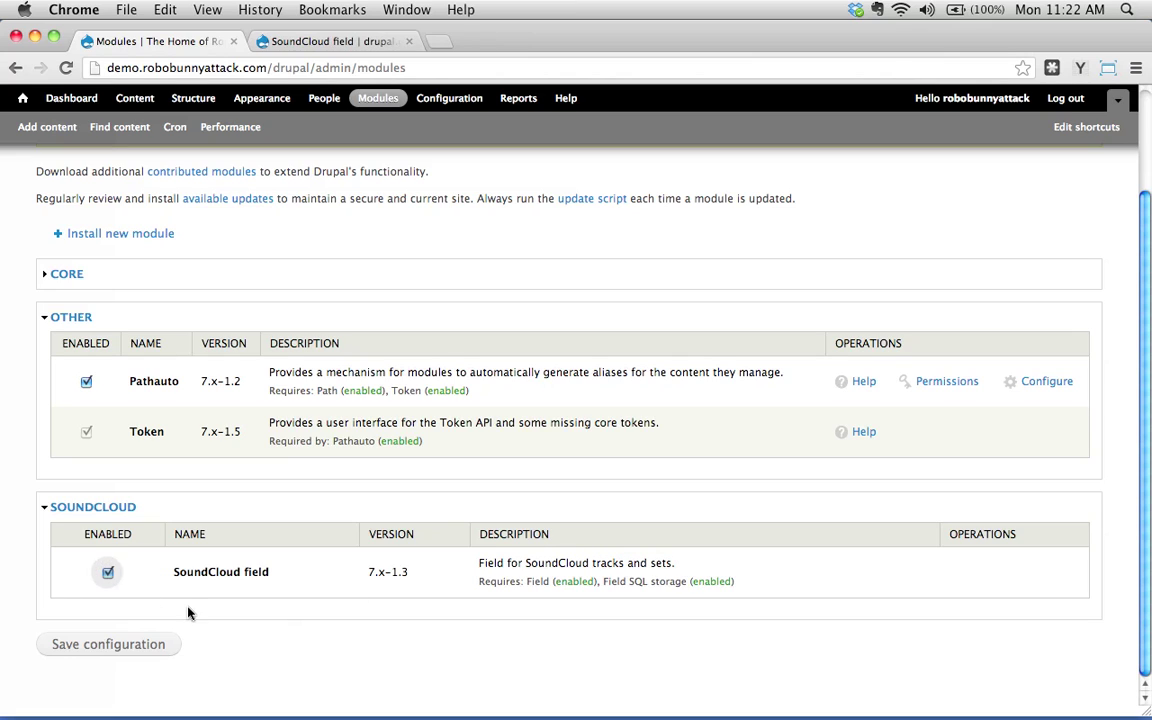
left_click(108, 643)
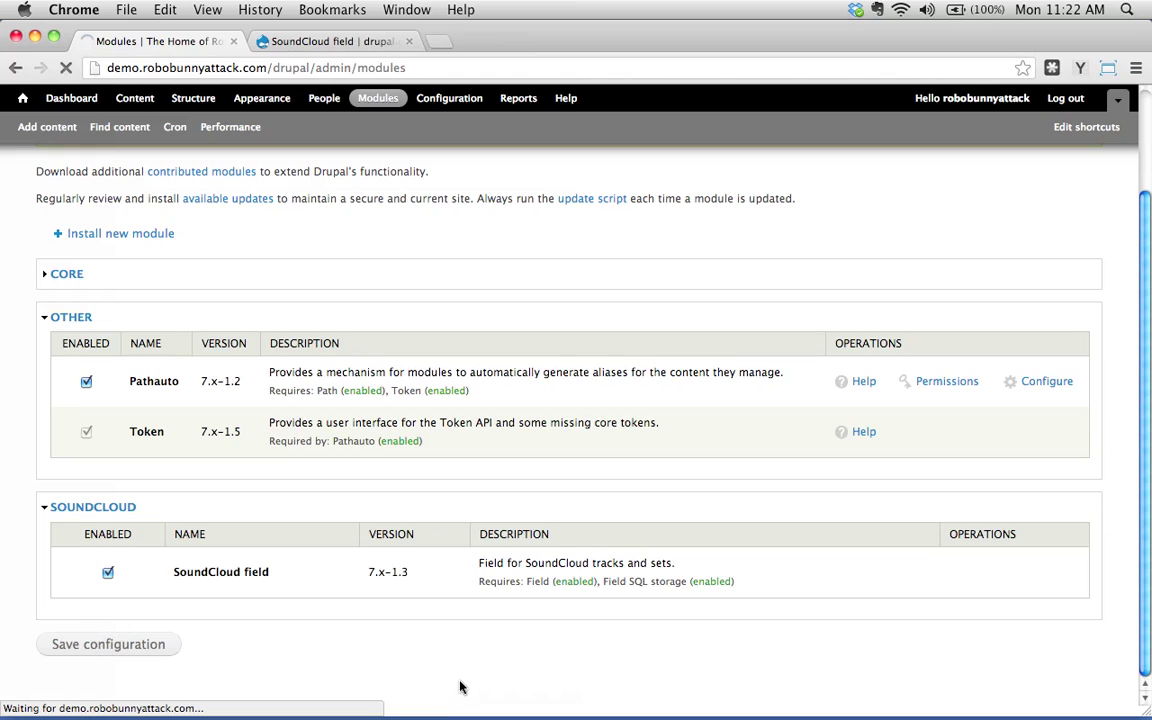